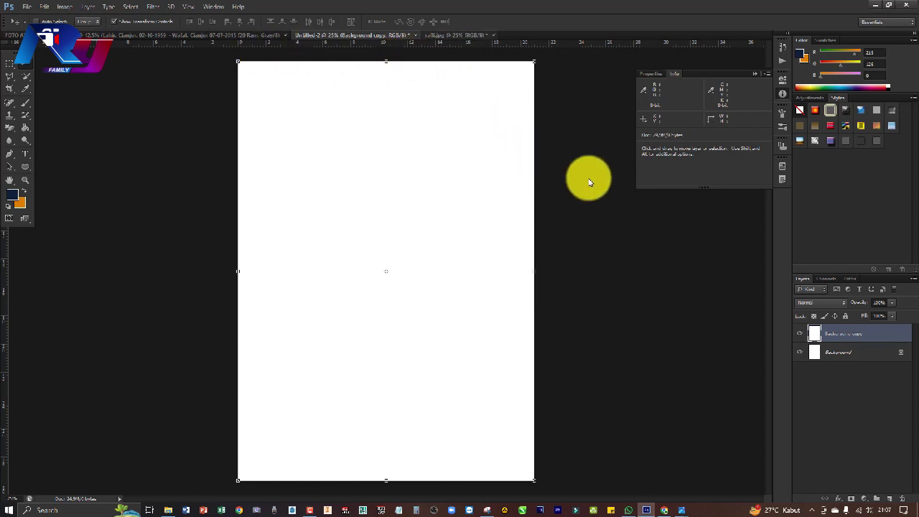
# Step: Bring the red-background portrait photo document to the front
pyautogui.hotkey('ctrl', 'Tab')
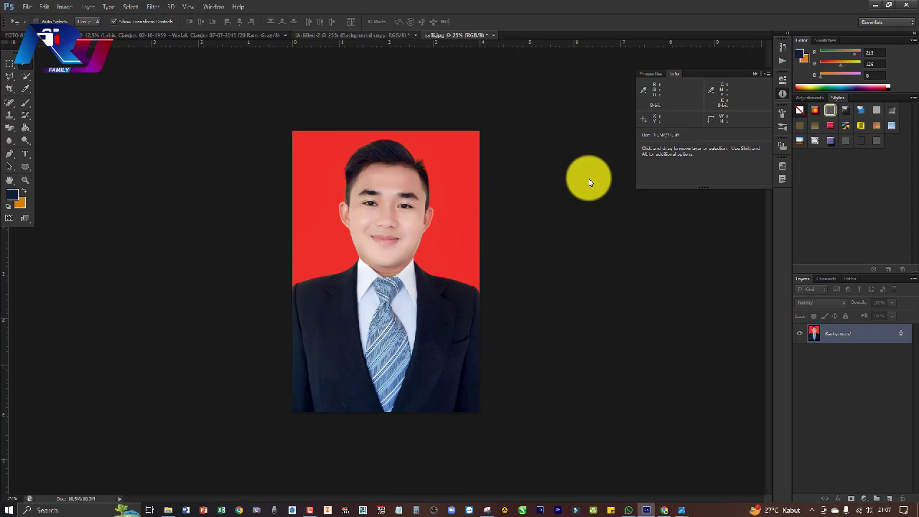
# Step: Check the portrait's Crop tool ratio settings, then return to the Move tool
pyautogui.hotkey('ctrl', 'shift', 'Tab')
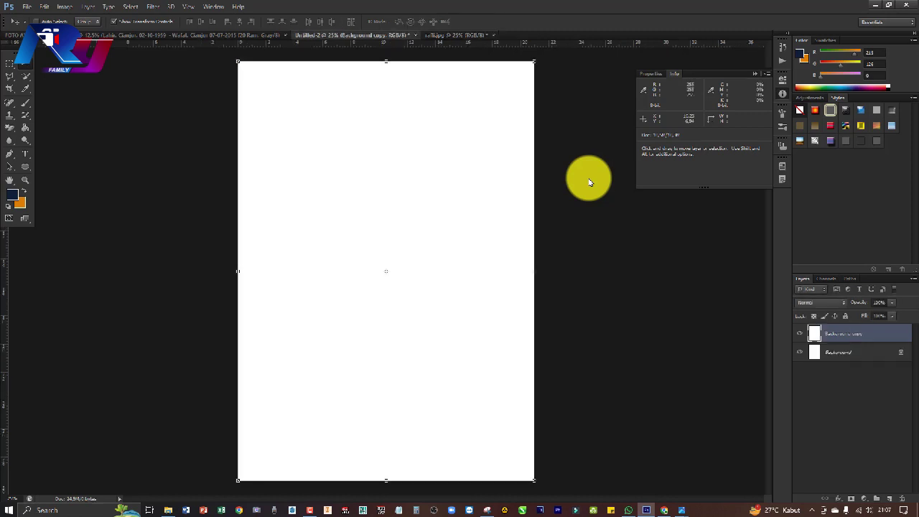
pyautogui.hotkey('ctrl', 'Tab')
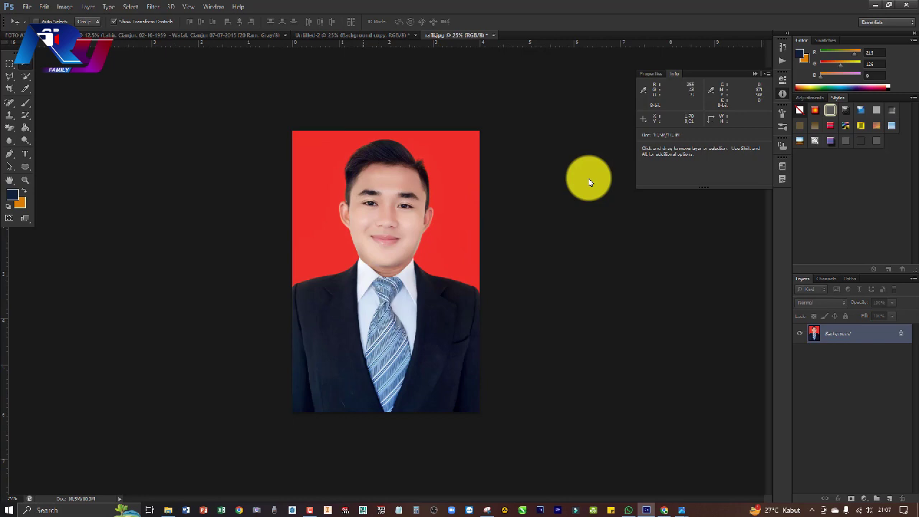
pyautogui.press('c')
pyautogui.click(9, 87)
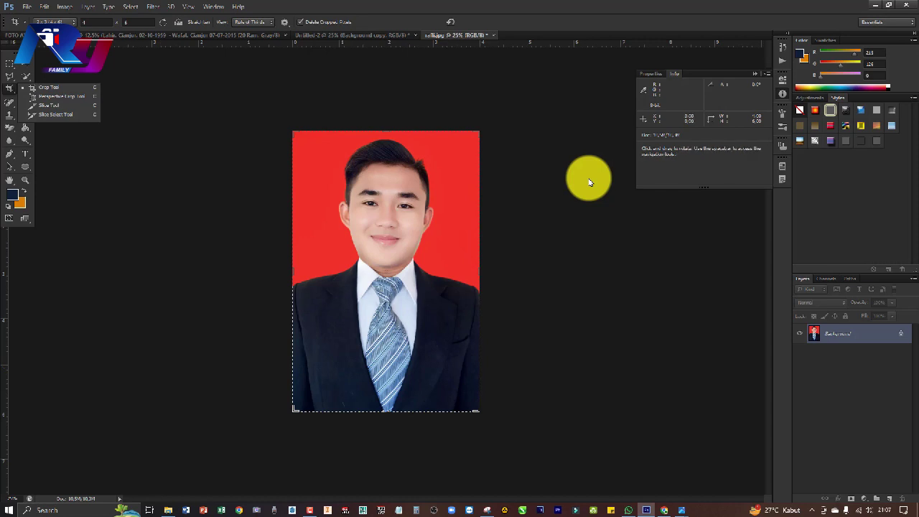
pyautogui.press('Return')
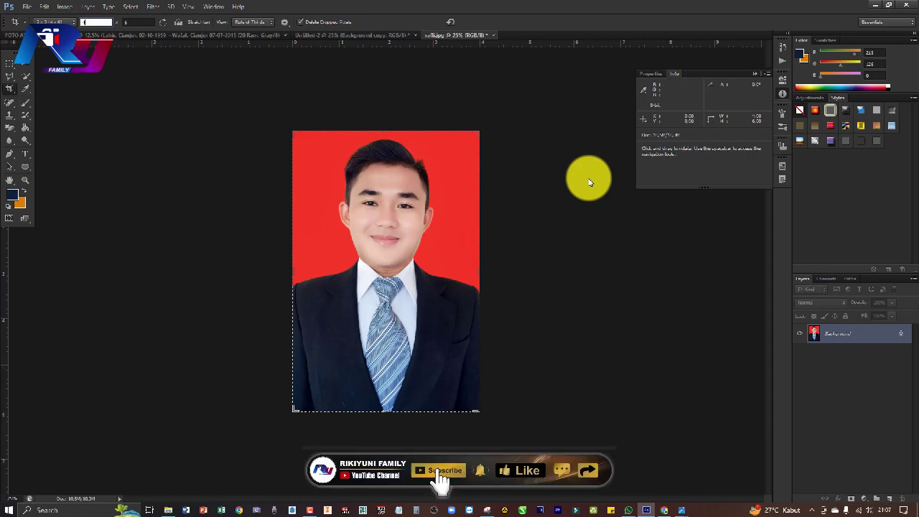
pyautogui.press('Tab')
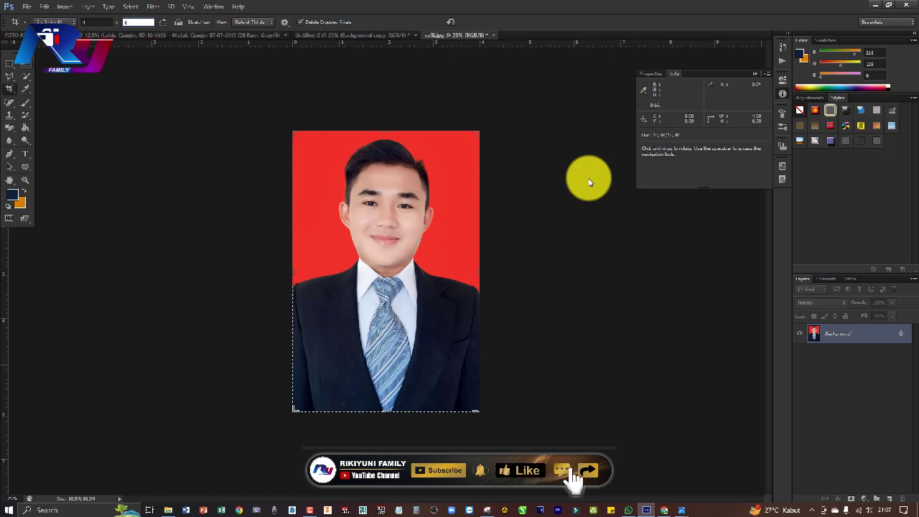
pyautogui.press('v')
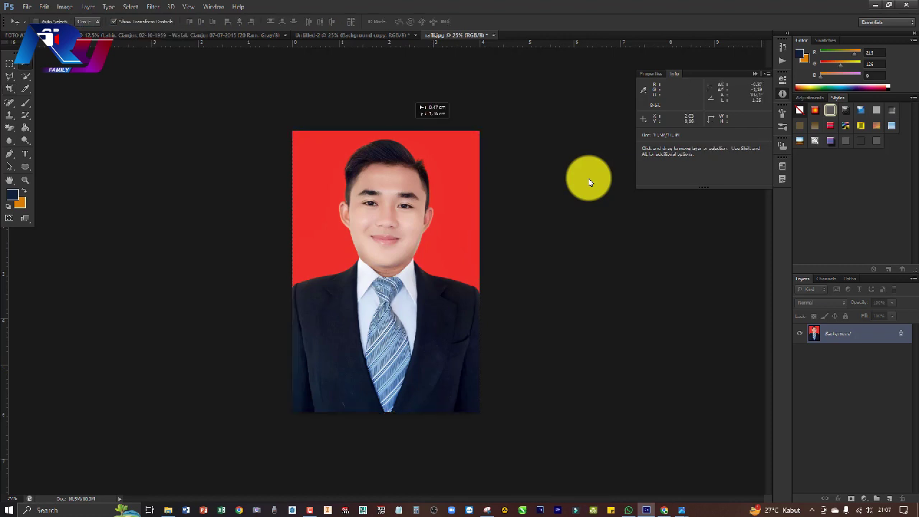
# Step: Paste the portrait onto the white page as Layer 1 and move it higher
pyautogui.hotkey('ctrl', 'shift', 'Tab')
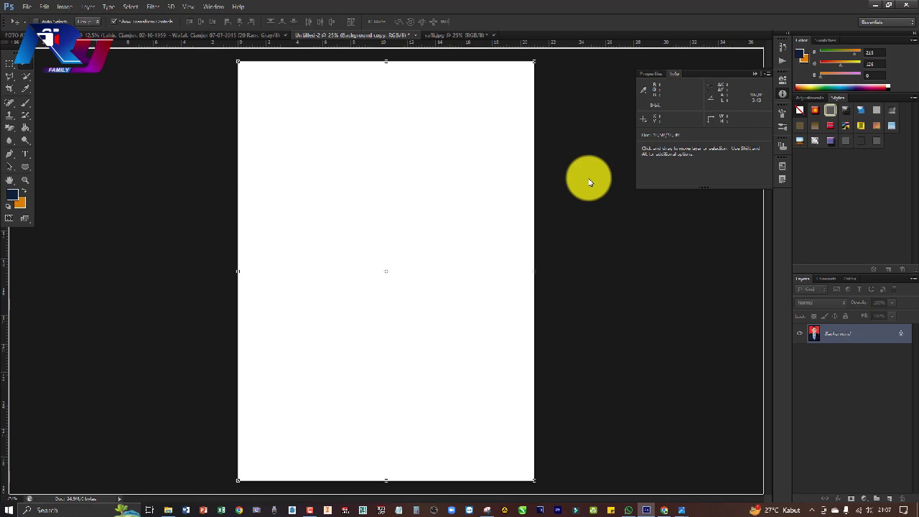
pyautogui.hotkey('ctrl', 'v')
pyautogui.moveTo(392, 201)
pyautogui.mouseDown()
pyautogui.moveTo(395, 125)
pyautogui.moveTo(405, 128)
pyautogui.mouseUp()
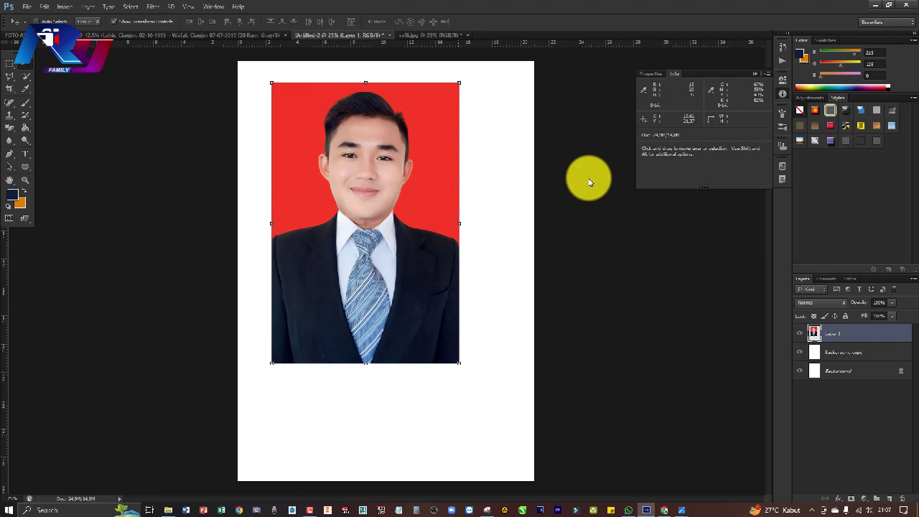
# Step: Shrink the portrait to passport size in the top-left corner and duplicate its layer
pyautogui.moveTo(459, 363)
pyautogui.mouseDown()
pyautogui.moveTo(318, 150)
pyautogui.moveTo(331, 168)
pyautogui.mouseUp()
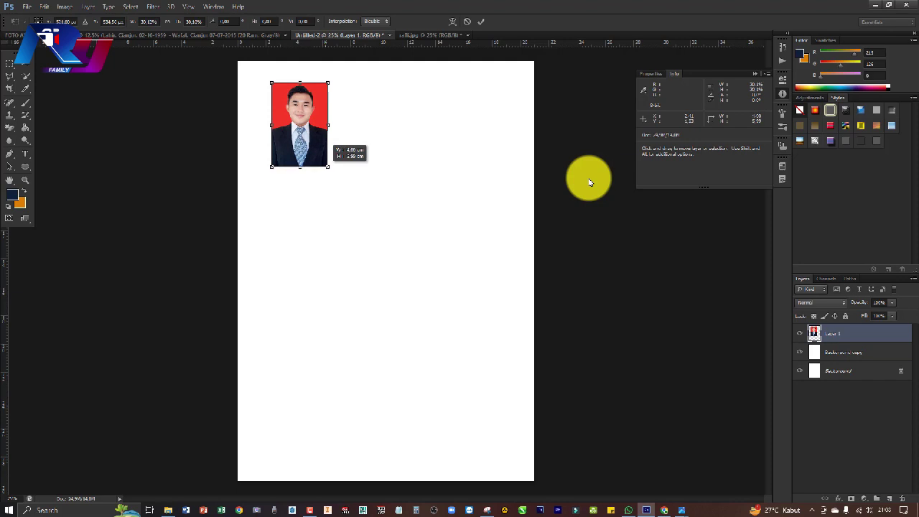
pyautogui.moveTo(589, 181); pyautogui.dragTo(589, 182)
pyautogui.press('Return')
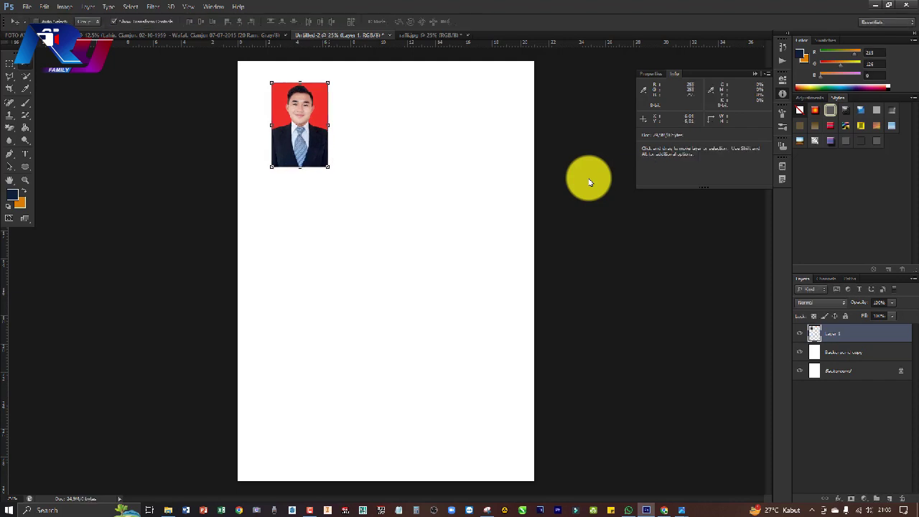
pyautogui.moveTo(324, 121); pyautogui.dragTo(298, 107)
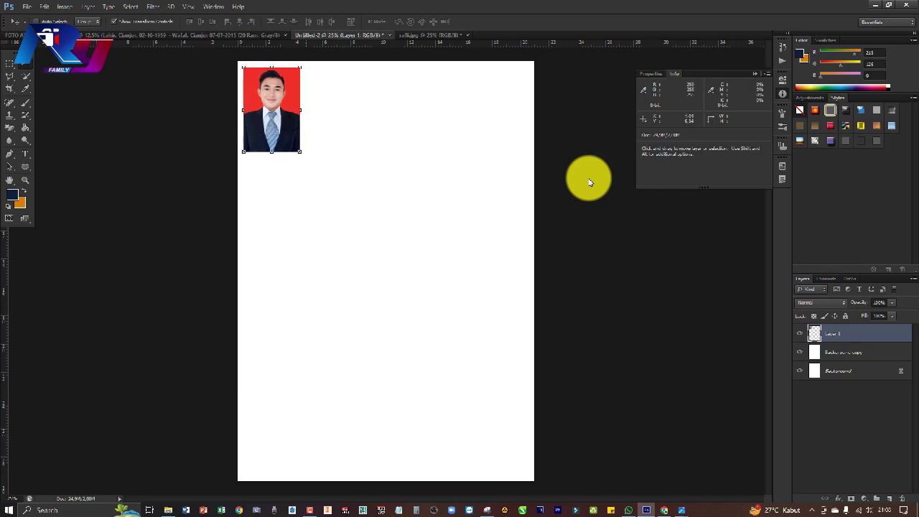
pyautogui.hotkey('ctrl', 'j')
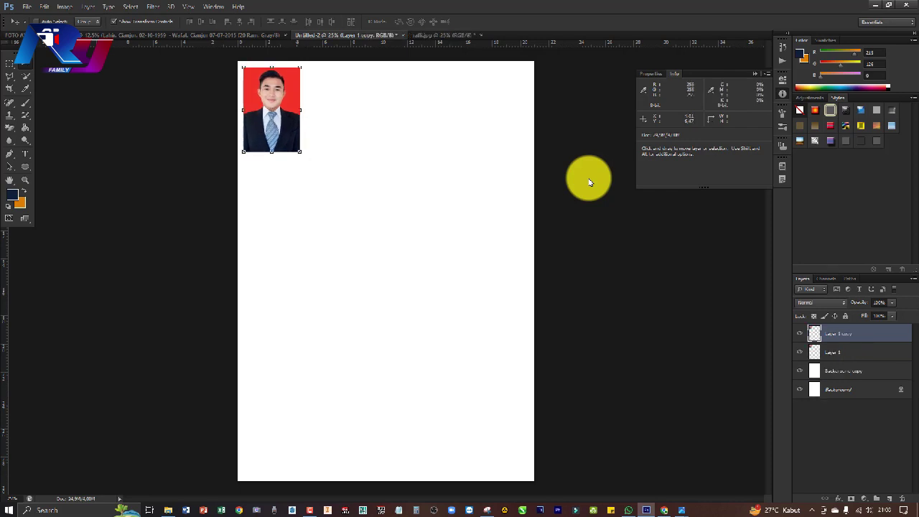
# Step: Duplicate and nudge the photo into a row of four across the top, then show the portrait file
pyautogui.hotkey('shift', 'Right')
pyautogui.hotkey('shift', 'Right')
pyautogui.hotkey('shift', 'Right')
pyautogui.hotkey('shift', 'Right')
pyautogui.hotkey('shift', 'Right')
pyautogui.hotkey('shift', 'Right')
pyautogui.hotkey('shift', 'Right')
pyautogui.hotkey('shift', 'Right')
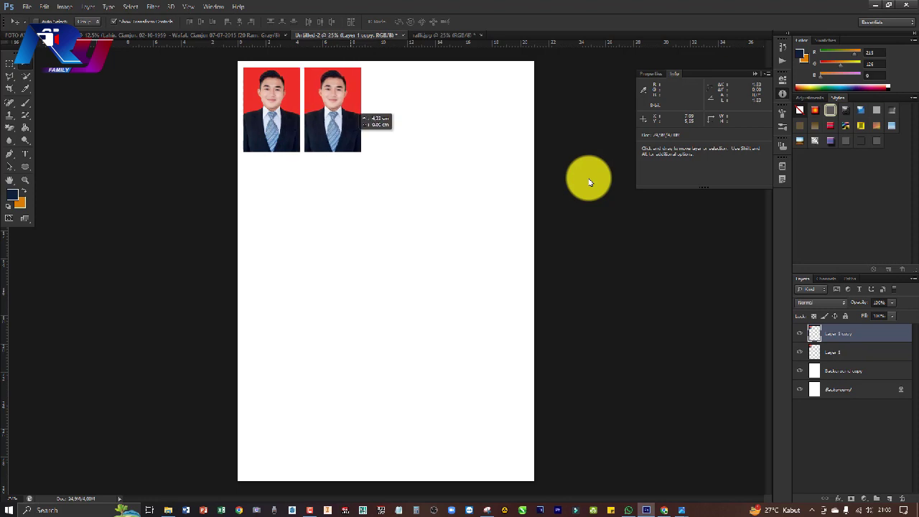
pyautogui.hotkey('shift', 'Left')
pyautogui.hotkey('shift', 'Left')
pyautogui.hotkey('shift', 'Left')
pyautogui.press('Right')
pyautogui.press('Right')
pyautogui.press('Right')
pyautogui.press('Right')
pyautogui.press('Right')
pyautogui.press('Right')
pyautogui.press('Right')
pyautogui.press('Right')
pyautogui.press('Right')
pyautogui.press('Right')
pyautogui.press('Right')
pyautogui.press('Right')
pyautogui.press('Right')
pyautogui.press('Right')
pyautogui.press('Right')
pyautogui.press('Right')
pyautogui.press('Right')
pyautogui.press('Right')
pyautogui.press('Right')
pyautogui.press('Right')
pyautogui.press('Right')
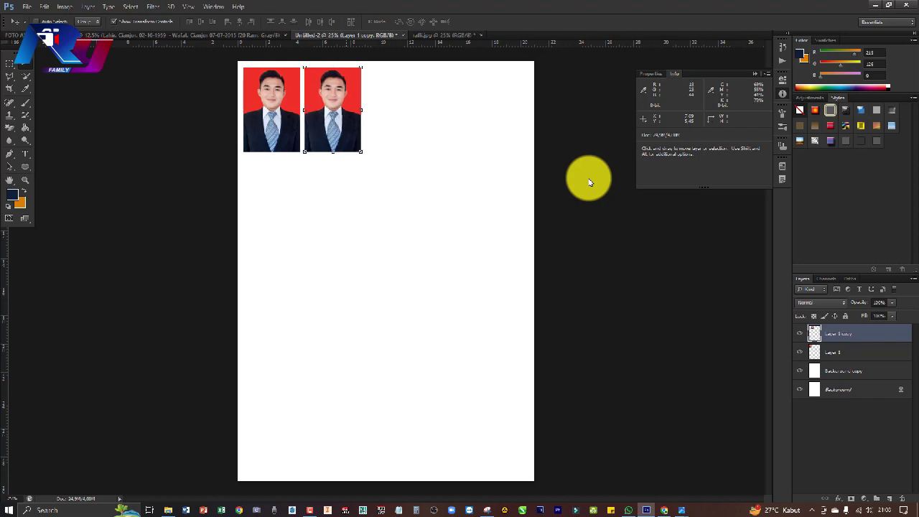
pyautogui.hotkey('ctrl', 'j')
pyautogui.hotkey('shift', 'Right')
pyautogui.hotkey('shift', 'Right')
pyautogui.hotkey('shift', 'Right')
pyautogui.hotkey('shift', 'Right')
pyautogui.hotkey('shift', 'Right')
pyautogui.hotkey('shift', 'Right')
pyautogui.hotkey('shift', 'Left')
pyautogui.hotkey('shift', 'Left')
pyautogui.hotkey('shift', 'Left')
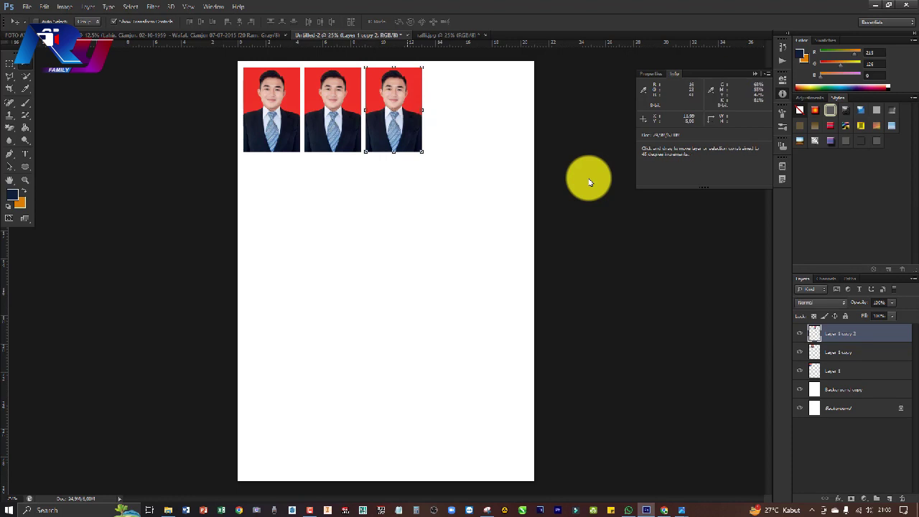
pyautogui.hotkey('ctrl', 'j')
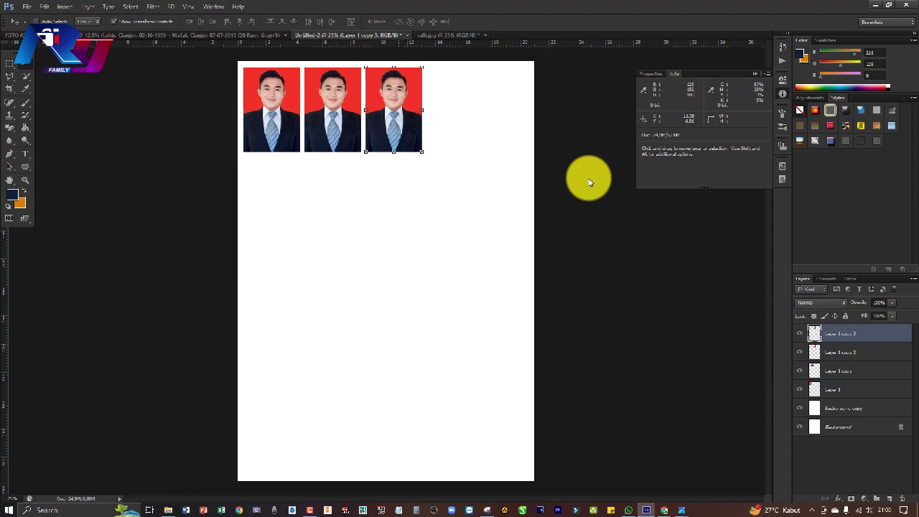
pyautogui.hotkey('shift', 'Right')
pyautogui.hotkey('shift', 'Right')
pyautogui.hotkey('shift', 'Right')
pyautogui.hotkey('shift', 'Right')
pyautogui.hotkey('shift', 'Right')
pyautogui.hotkey('shift', 'Left')
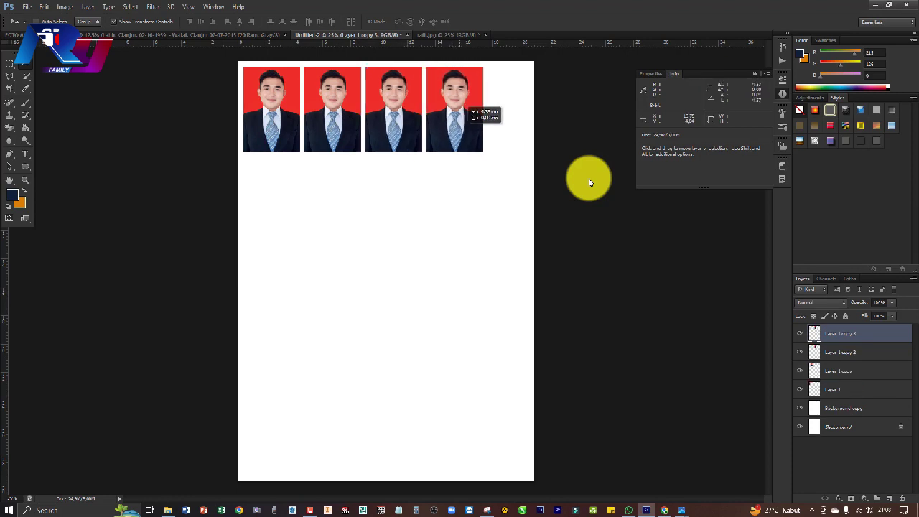
pyautogui.hotkey('shift', 'Left')
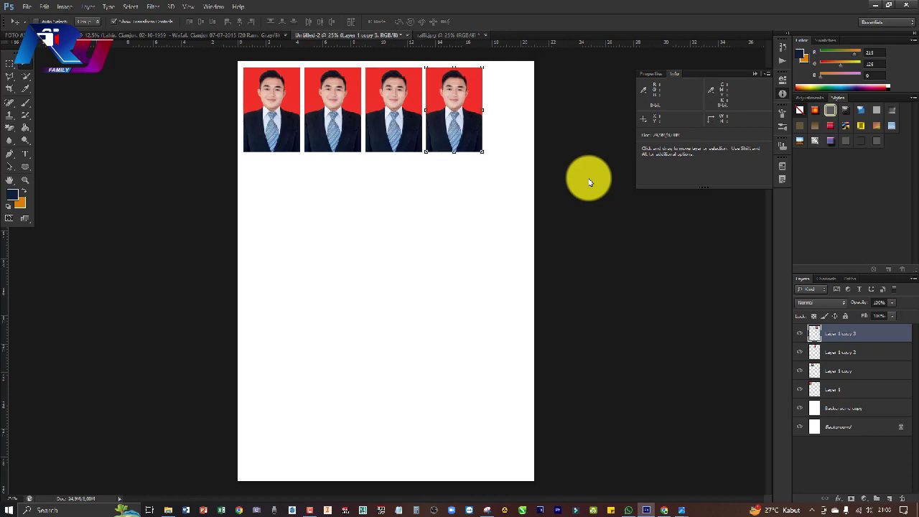
pyautogui.hotkey('ctrl', 'Tab')
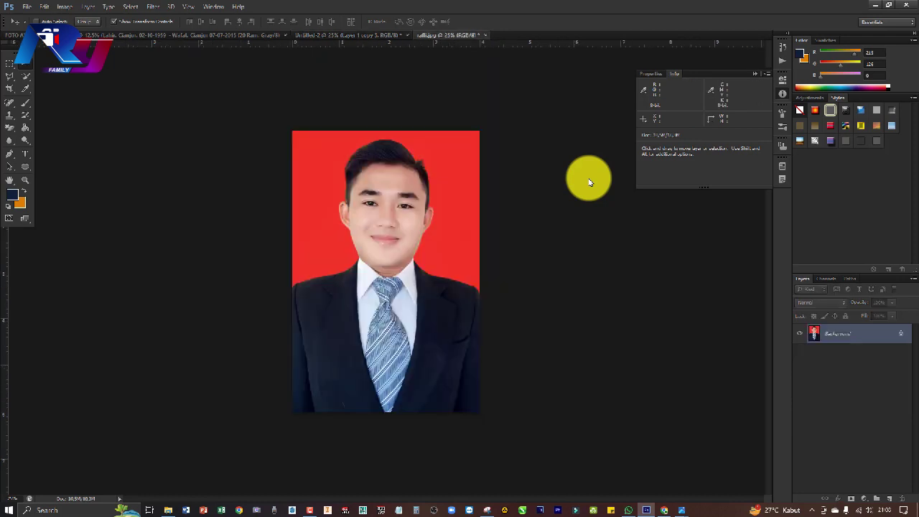
# Step: Crop the original portrait at a 3:4 ratio, shifting the frame to trim the lower suit
pyautogui.press('c')
pyautogui.press('c')
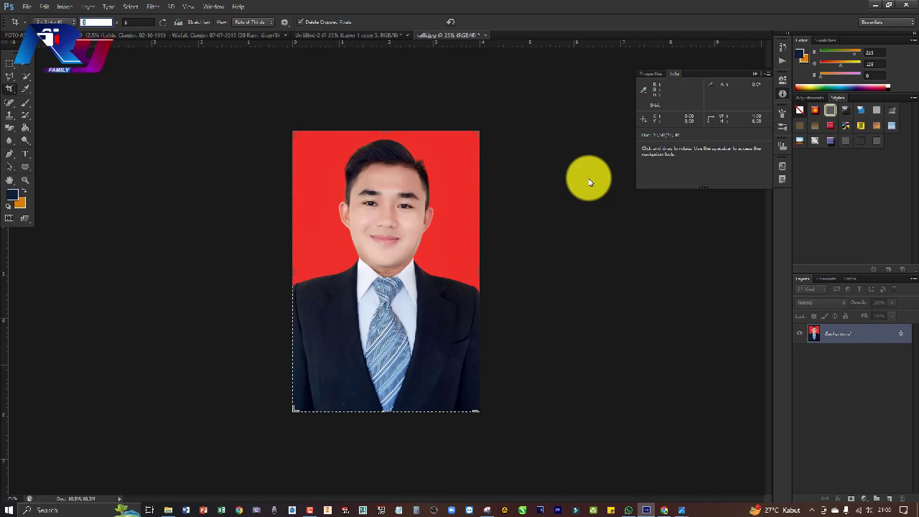
pyautogui.write('3')
pyautogui.press('Tab')
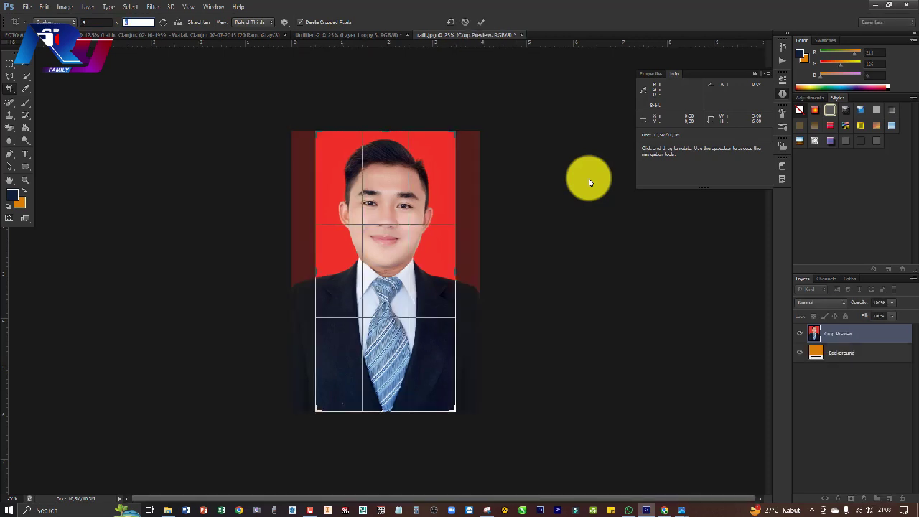
pyautogui.write('4')
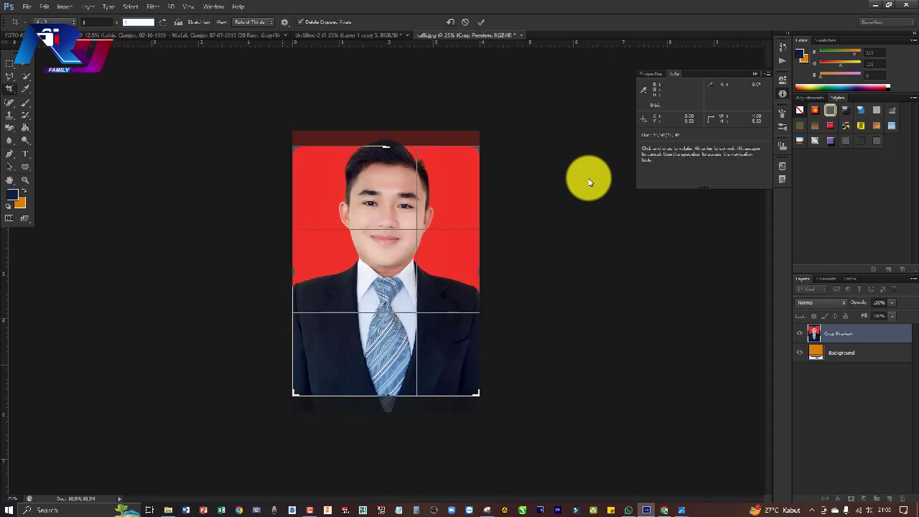
pyautogui.press('Down')
pyautogui.press('Down')
pyautogui.press('Down')
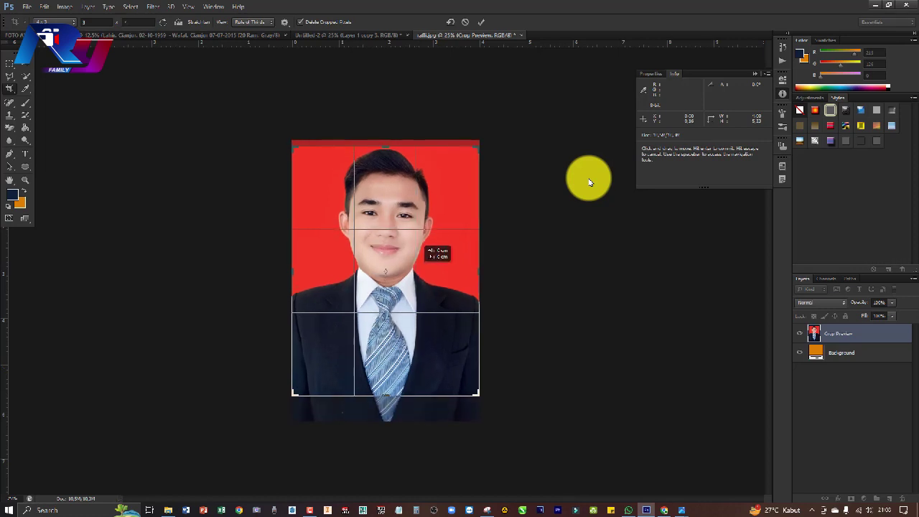
pyautogui.press('Down')
pyautogui.press('Down')
pyautogui.press('Down')
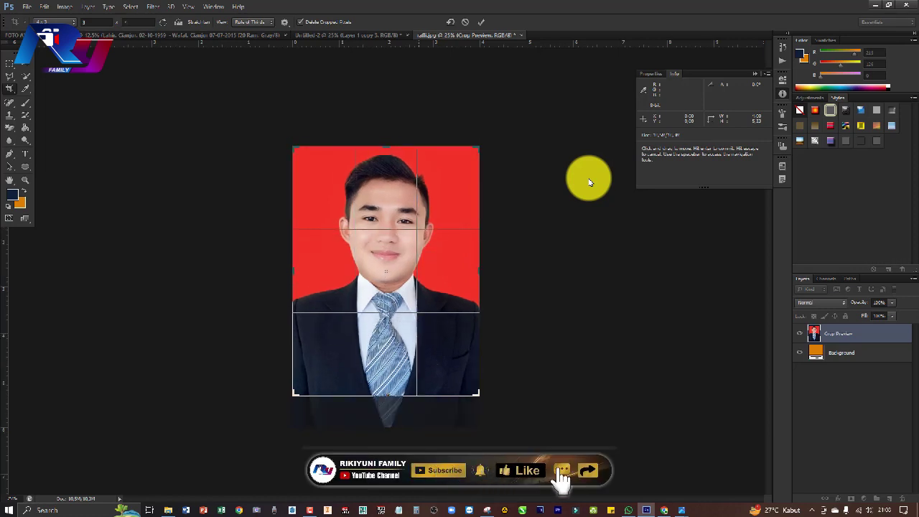
pyautogui.press('Up')
pyautogui.press('Up')
pyautogui.press('Up')
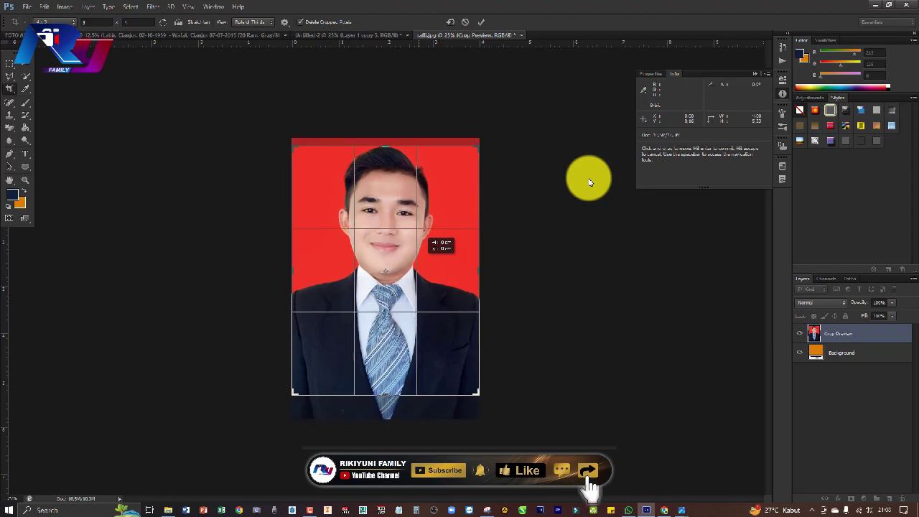
pyautogui.press('Down')
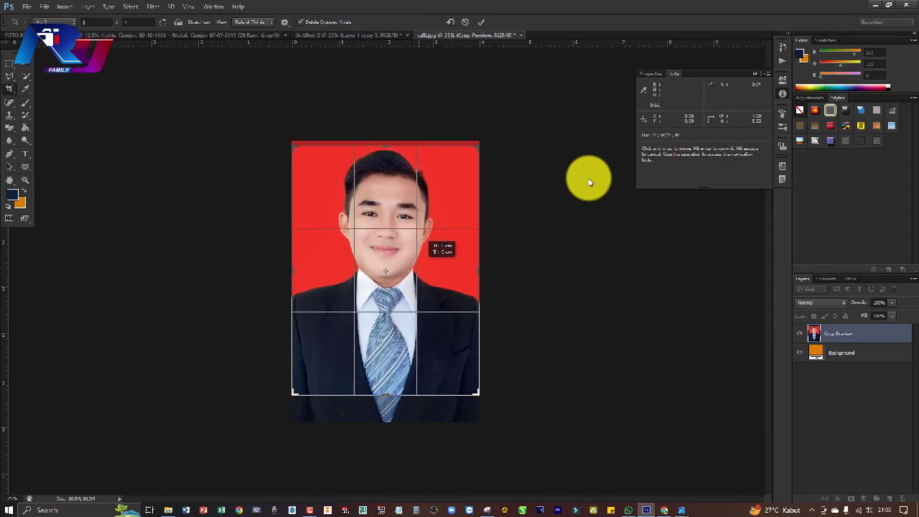
pyautogui.press('Return')
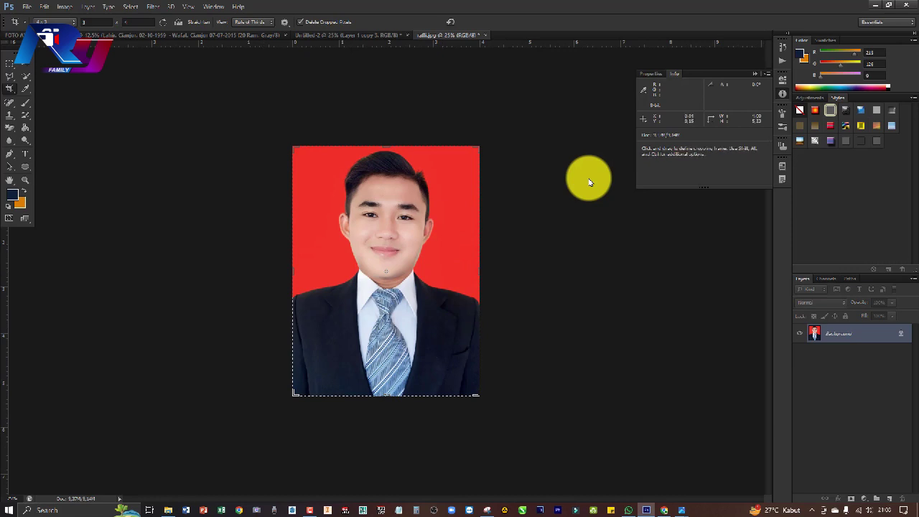
pyautogui.press('v')
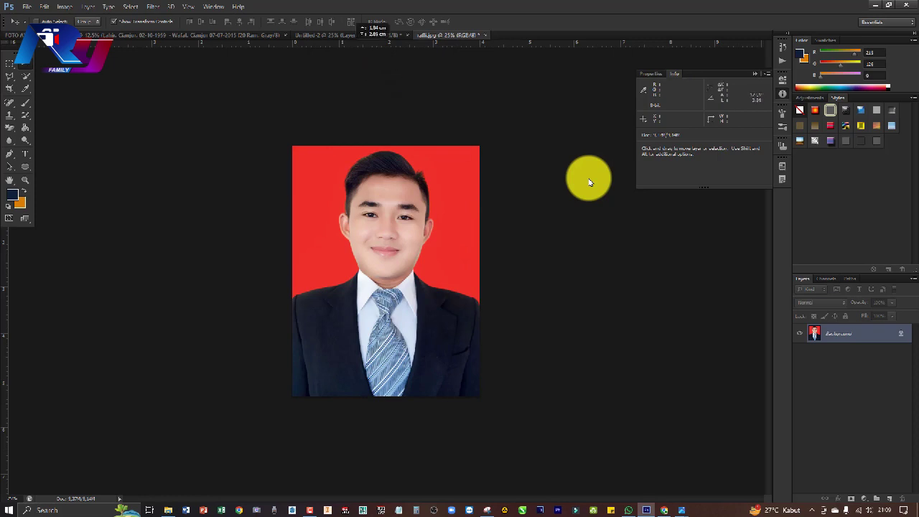
# Step: Paste the cropped portrait, scale it to about 3 × 3.9 cm, and start row two
pyautogui.hotkey('ctrl', 'shift', 'Tab')
pyautogui.hotkey('ctrl', 'v')
pyautogui.moveTo(384, 204)
pyautogui.mouseDown()
pyautogui.moveTo(472, 245)
pyautogui.moveTo(435, 231)
pyautogui.mouseUp()
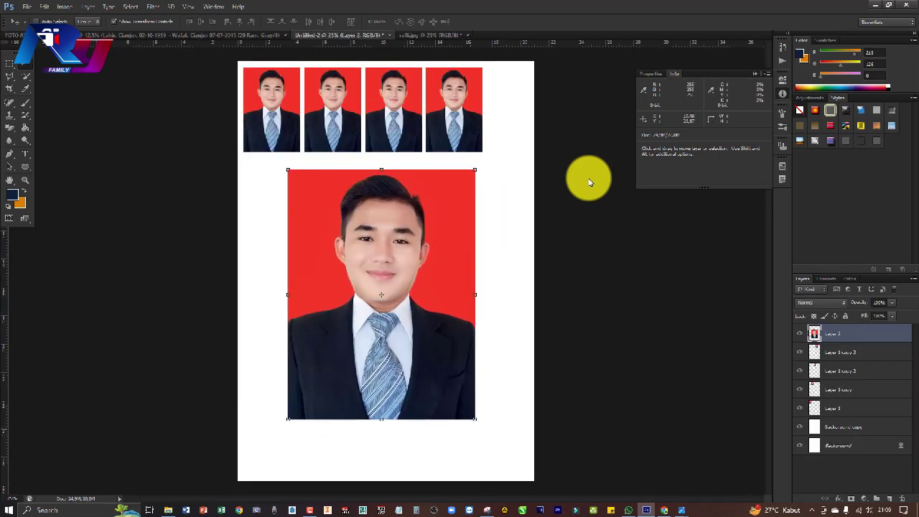
pyautogui.moveTo(476, 419)
pyautogui.mouseDown()
pyautogui.moveTo(366, 273)
pyautogui.moveTo(342, 264)
pyautogui.moveTo(340, 251)
pyautogui.moveTo(458, 396)
pyautogui.moveTo(335, 233)
pyautogui.moveTo(486, 222)
pyautogui.moveTo(354, 349)
pyautogui.moveTo(380, 289)
pyautogui.moveTo(481, 335)
pyautogui.moveTo(375, 266)
pyautogui.moveTo(416, 338)
pyautogui.moveTo(318, 218)
pyautogui.moveTo(331, 227)
pyautogui.mouseUp()
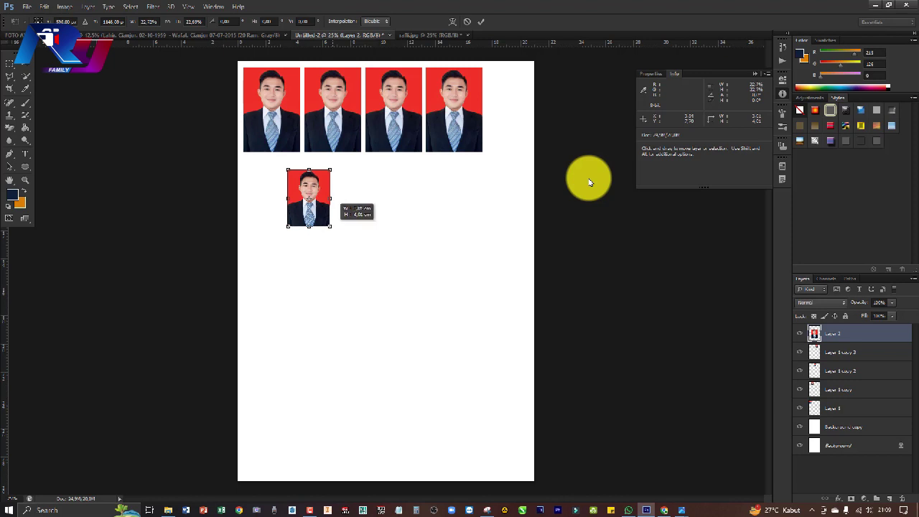
pyautogui.moveTo(331, 227); pyautogui.dragTo(331, 227)
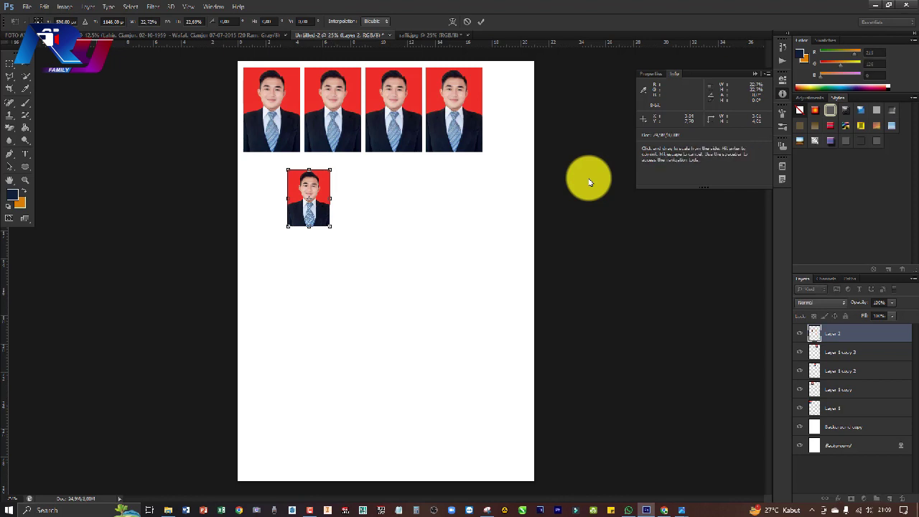
pyautogui.press('Return')
pyautogui.moveTo(307, 188); pyautogui.dragTo(287, 177)
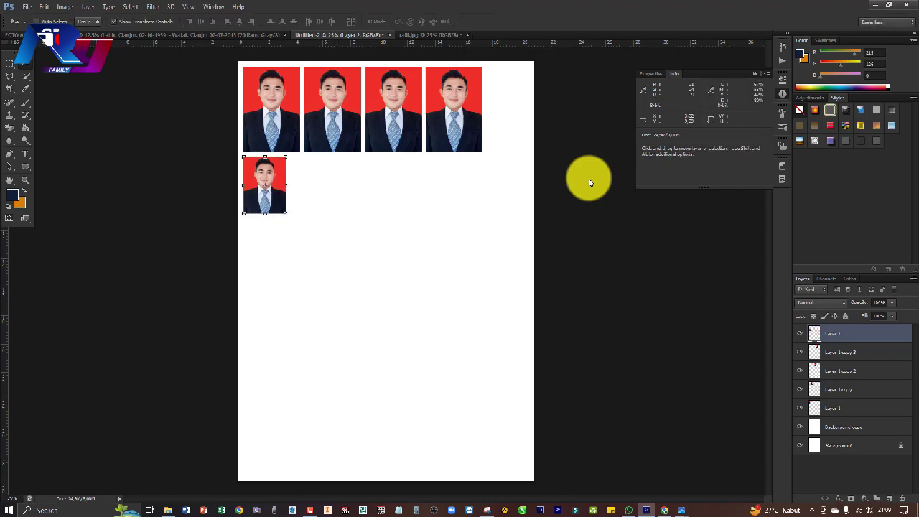
# Step: Duplicate the small portrait into the second and third slots of row two
pyautogui.hotkey('ctrl', 'j')
pyautogui.hotkey('shift', 'Right')
pyautogui.hotkey('shift', 'Right')
pyautogui.hotkey('shift', 'Right')
pyautogui.hotkey('shift', 'Right')
pyautogui.hotkey('shift', 'Right')
pyautogui.hotkey('shift', 'Right')
pyautogui.hotkey('shift', 'Right')
pyautogui.hotkey('shift', 'Right')
pyautogui.hotkey('shift', 'Right')
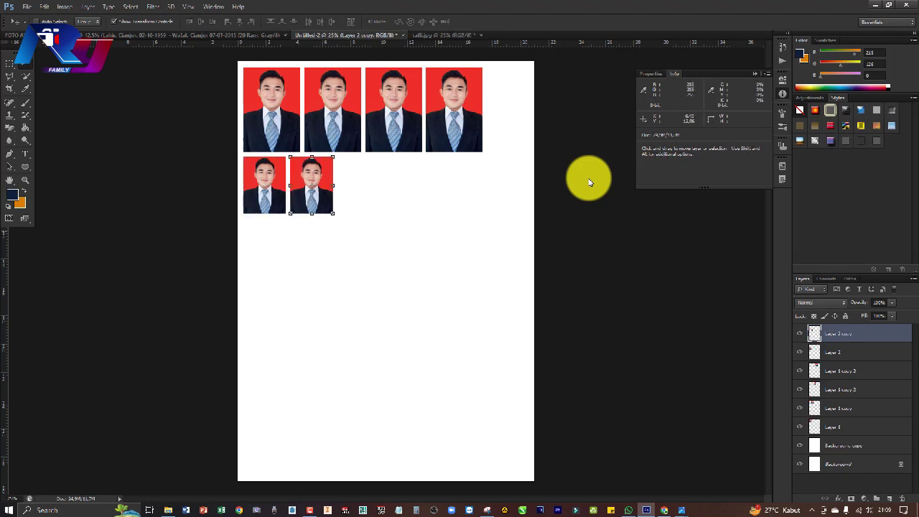
pyautogui.hotkey('ctrl', 'j')
pyautogui.hotkey('ctrl', 'j')
pyautogui.hotkey('shift', 'Right')
pyautogui.hotkey('shift', 'Right')
pyautogui.hotkey('shift', 'Right')
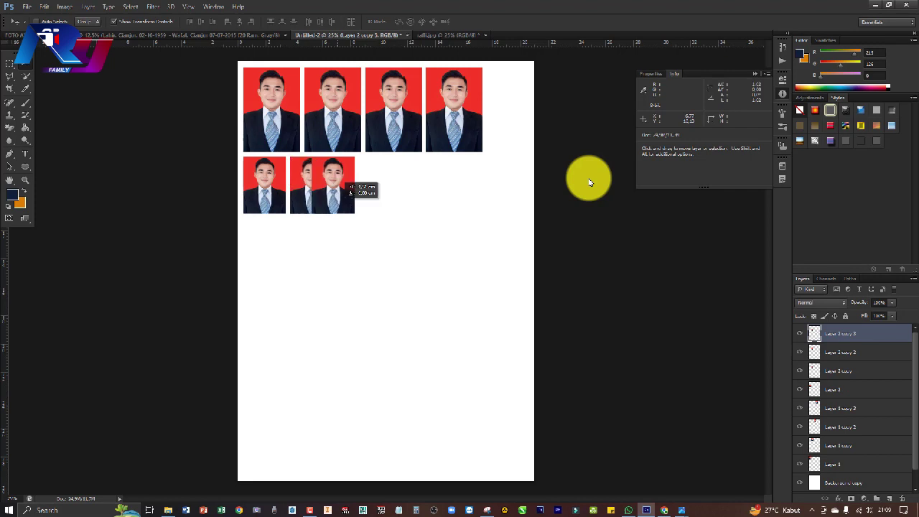
pyautogui.hotkey('shift', 'Right')
pyautogui.hotkey('shift', 'Right')
pyautogui.hotkey('shift', 'Right')
pyautogui.hotkey('shift', 'Right')
pyautogui.hotkey('shift', 'Right')
pyautogui.hotkey('shift', 'Right')
pyautogui.hotkey('shift', 'Right')
pyautogui.hotkey('shift', 'Right')
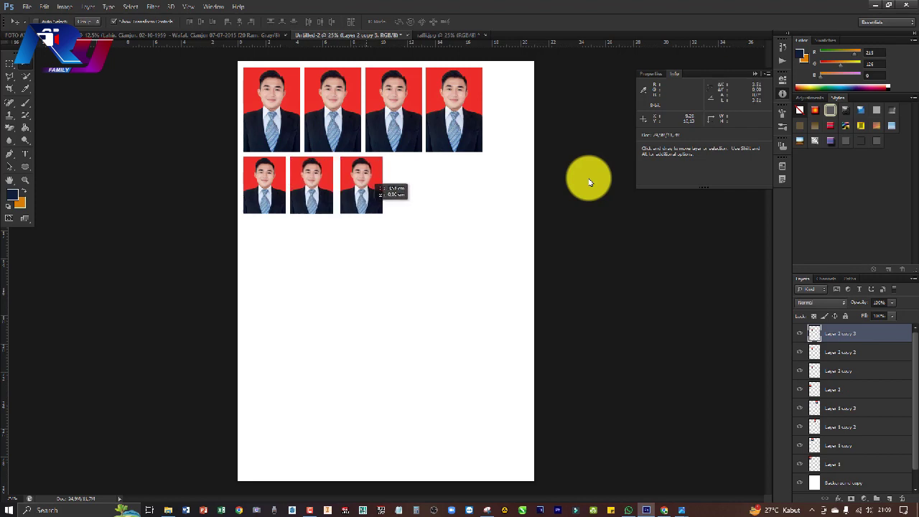
pyautogui.hotkey('shift', 'Left')
pyautogui.hotkey('shift', 'Left')
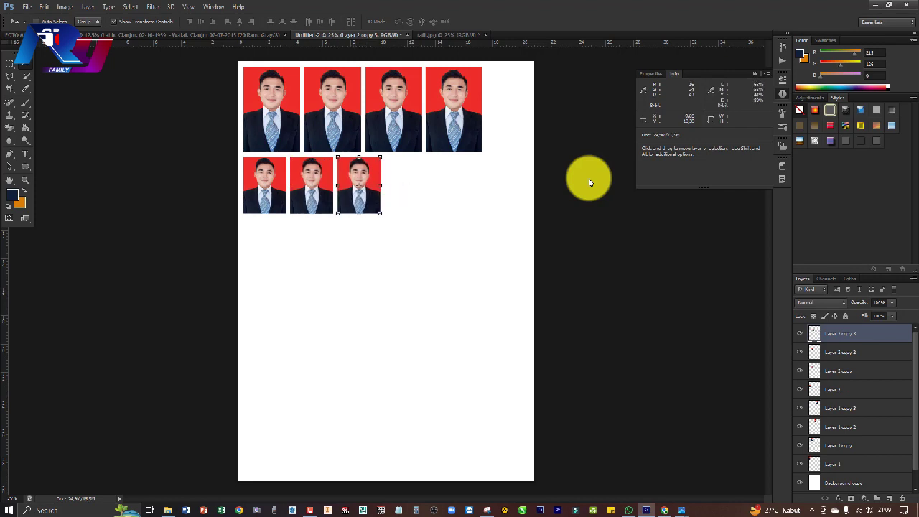
pyautogui.hotkey('shift', 'Left')
# Step: Fill the fourth to sixth slots of row two with copies, then show the single portrait
pyautogui.hotkey('ctrl', 'j')
pyautogui.hotkey('shift', 'Right')
pyautogui.hotkey('shift', 'Right')
pyautogui.hotkey('shift', 'Right')
pyautogui.hotkey('shift', 'Right')
pyautogui.hotkey('shift', 'Right')
pyautogui.hotkey('shift', 'Right')
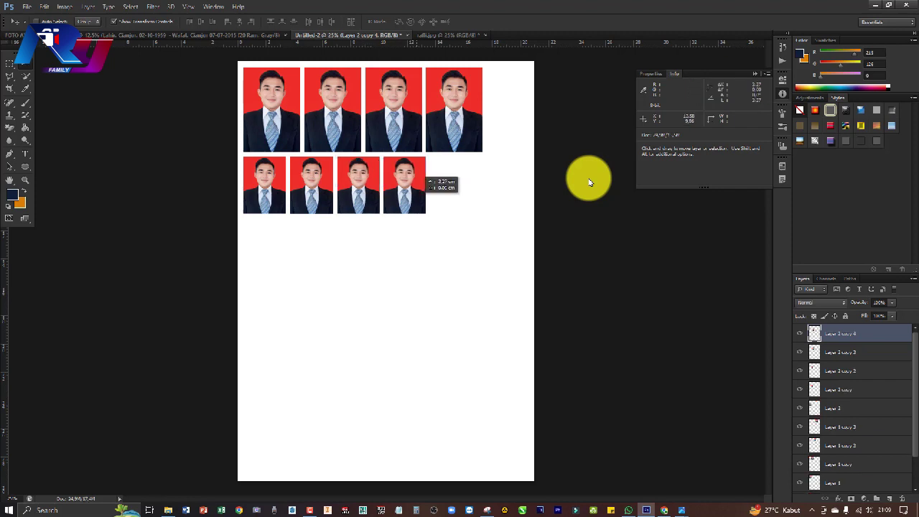
pyautogui.hotkey('shift', 'Right')
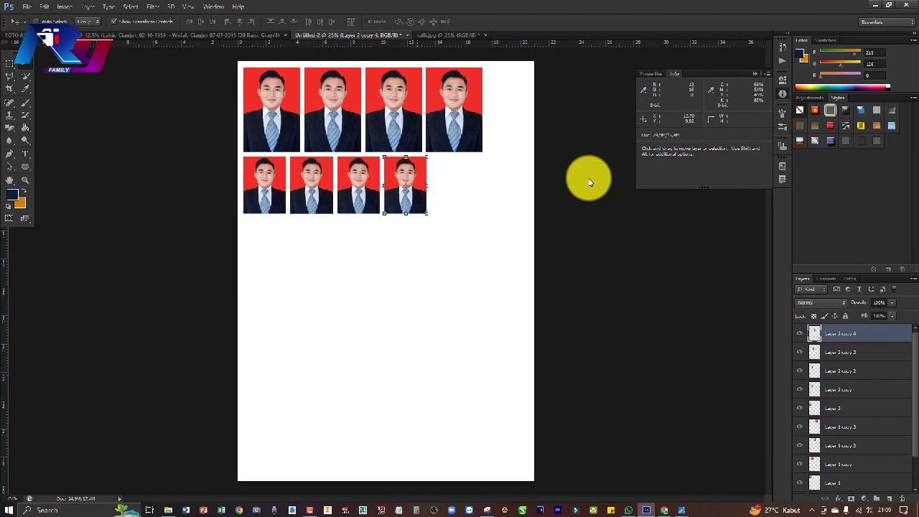
pyautogui.hotkey('ctrl', 'j')
pyautogui.hotkey('shift', 'Right')
pyautogui.hotkey('shift', 'Right')
pyautogui.hotkey('shift', 'Right')
pyautogui.hotkey('shift', 'Right')
pyautogui.hotkey('shift', 'Right')
pyautogui.hotkey('shift', 'Right')
pyautogui.hotkey('shift', 'Right')
pyautogui.hotkey('shift', 'Right')
pyautogui.hotkey('shift', 'Right')
pyautogui.hotkey('shift', 'Right')
pyautogui.hotkey('shift', 'Right')
pyautogui.hotkey('shift', 'Right')
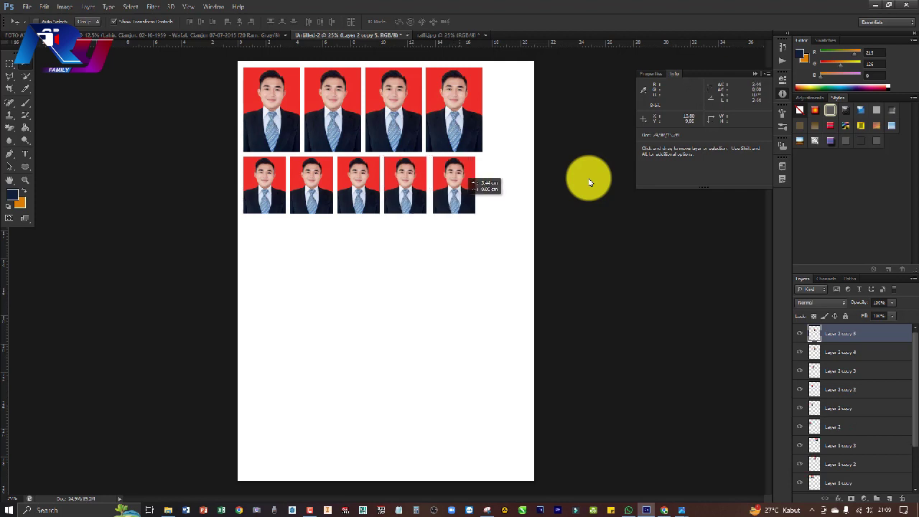
pyautogui.hotkey('shift', 'Left')
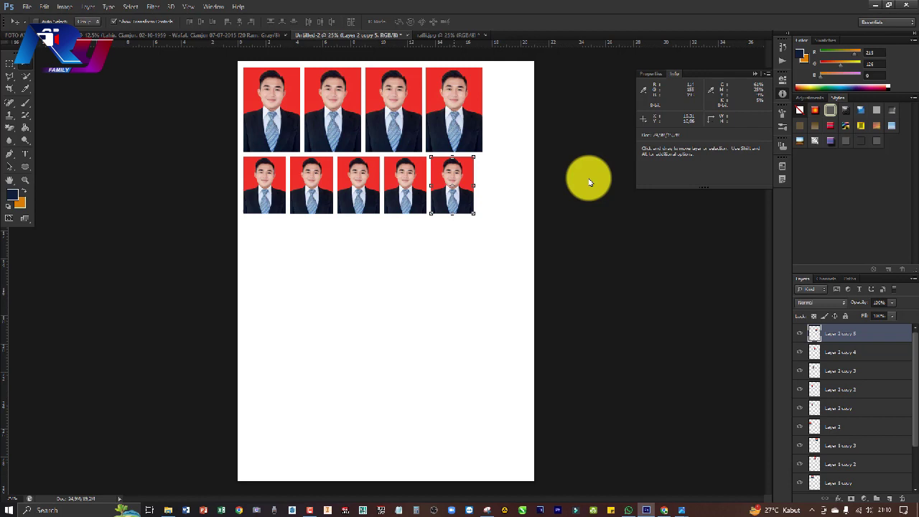
pyautogui.hotkey('ctrl', 'j')
pyautogui.hotkey('shift', 'Right')
pyautogui.hotkey('shift', 'Right')
pyautogui.hotkey('shift', 'Right')
pyautogui.hotkey('shift', 'Right')
pyautogui.hotkey('shift', 'Right')
pyautogui.hotkey('shift', 'Right')
pyautogui.hotkey('shift', 'Right')
pyautogui.hotkey('shift', 'Right')
pyautogui.hotkey('shift', 'Right')
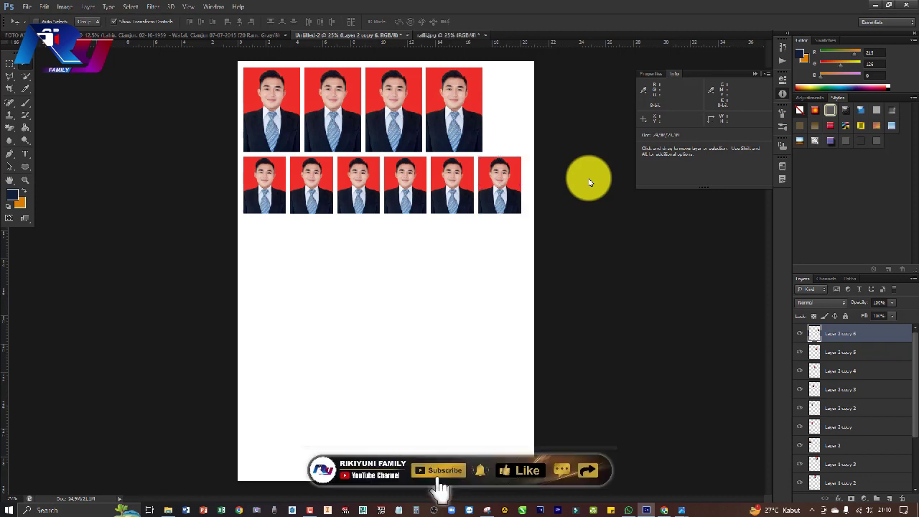
pyautogui.hotkey('ctrl', 'Tab')
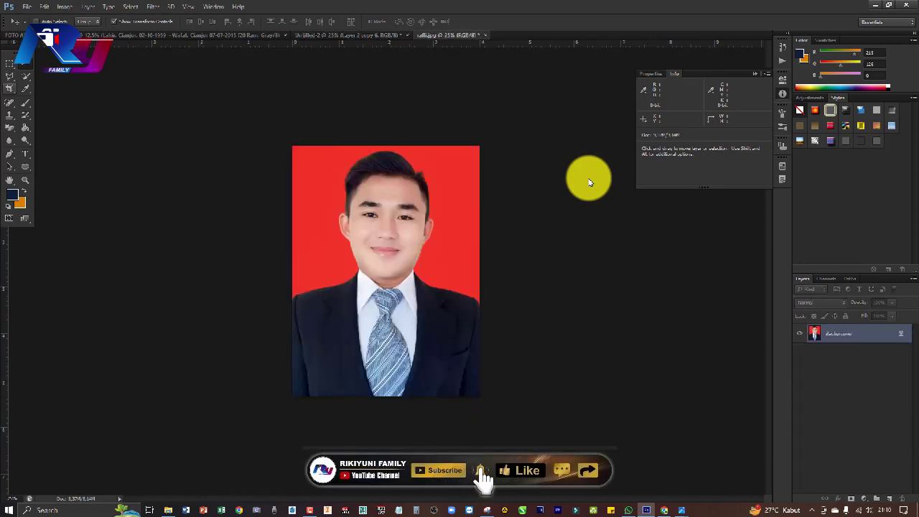
# Step: Crop the single portrait to a 3:4 ratio and return to the photo sheet
pyautogui.press('c')
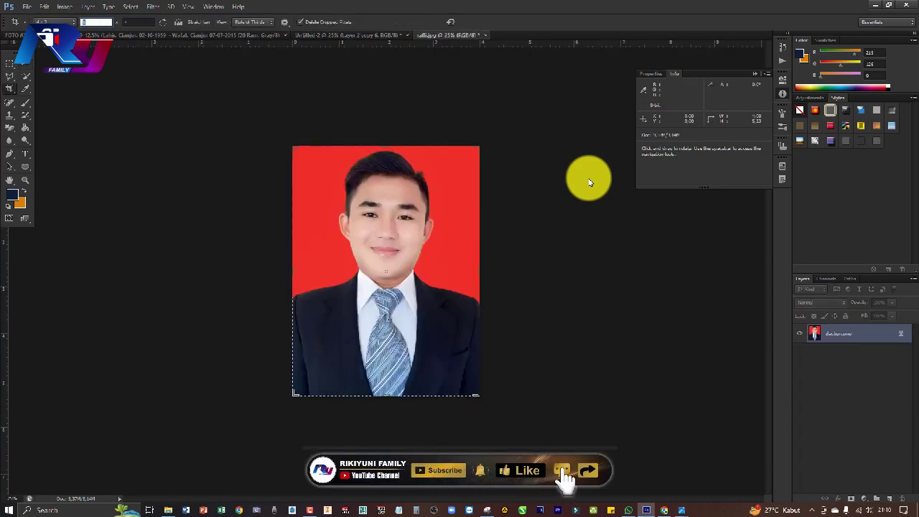
pyautogui.write('3')
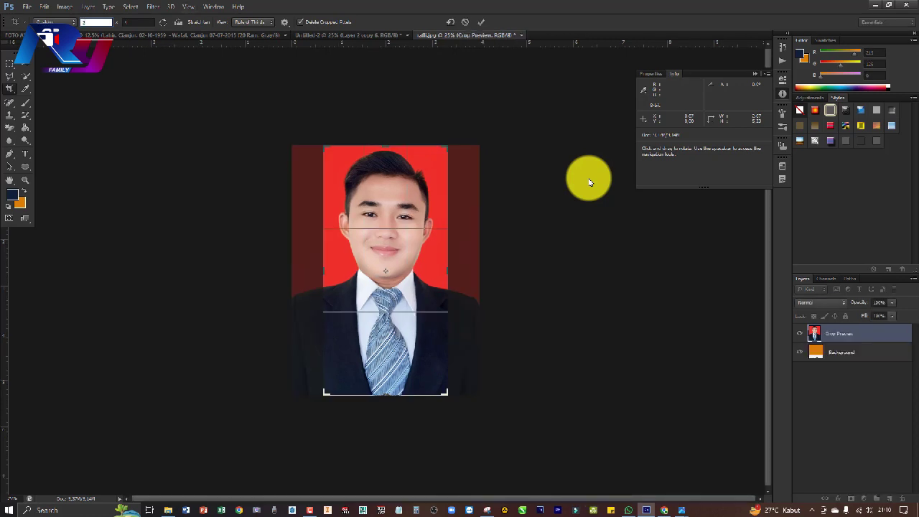
pyautogui.press('Tab')
pyautogui.write('4')
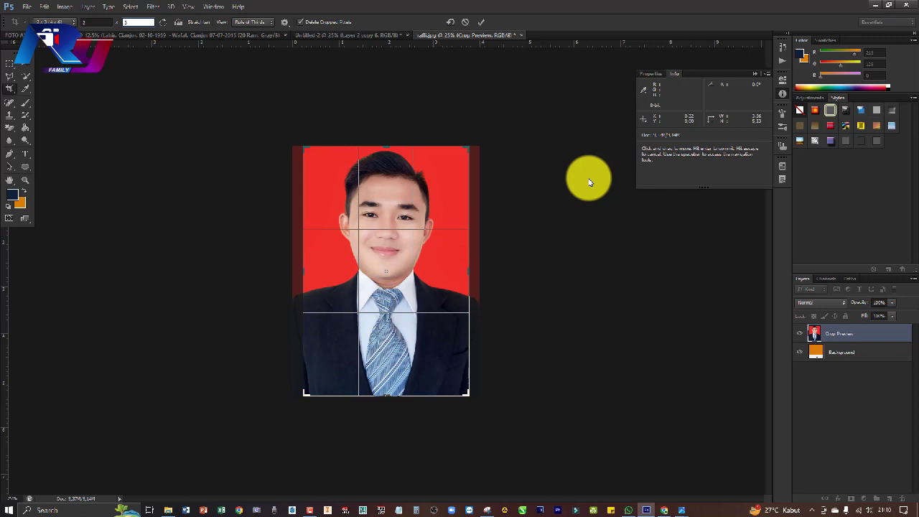
pyautogui.press('Return')
pyautogui.press('Return')
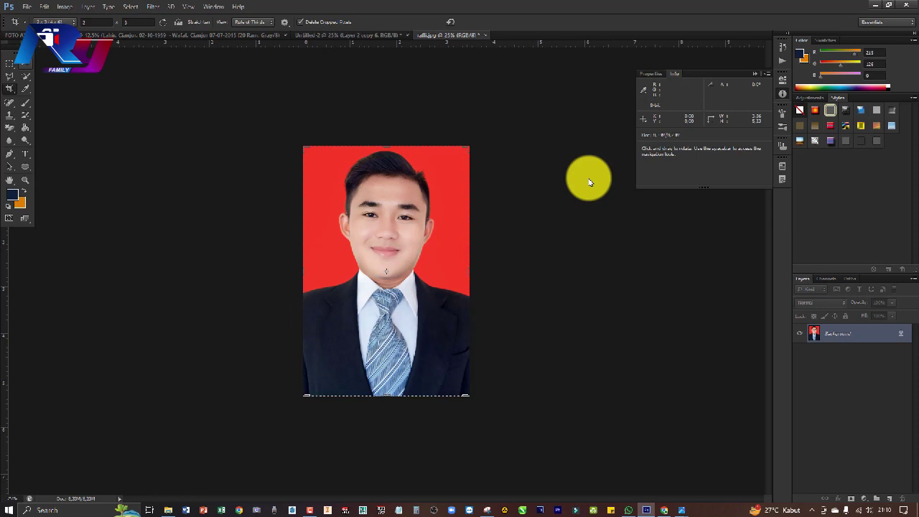
pyautogui.press('v')
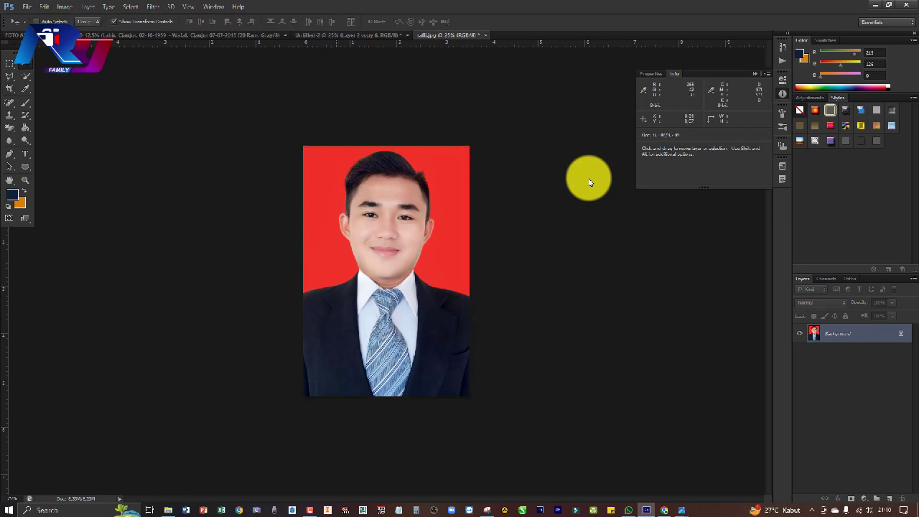
pyautogui.hotkey('ctrl', 'shift', 'Tab')
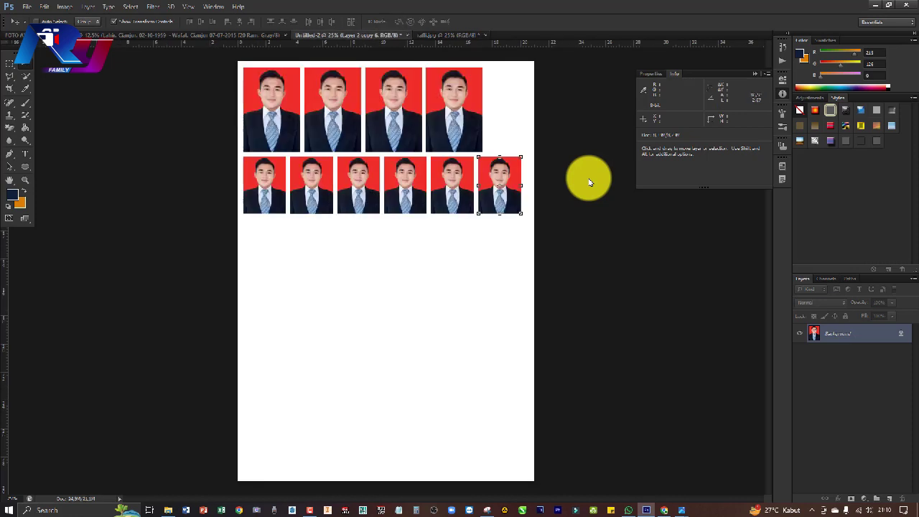
# Step: Paste the cropped portrait, shrink it to about 2.45 cm wide, and start row three
pyautogui.hotkey('ctrl', 'v')
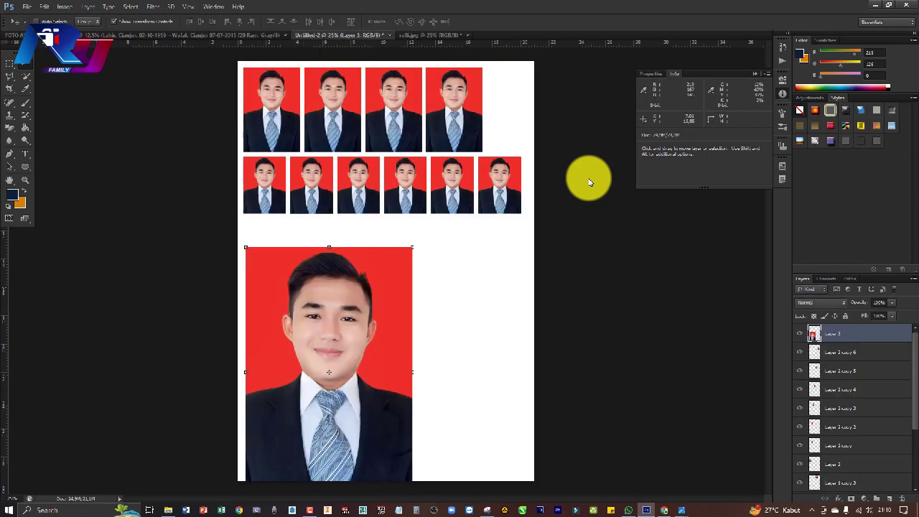
pyautogui.moveTo(371, 317); pyautogui.dragTo(407, 228)
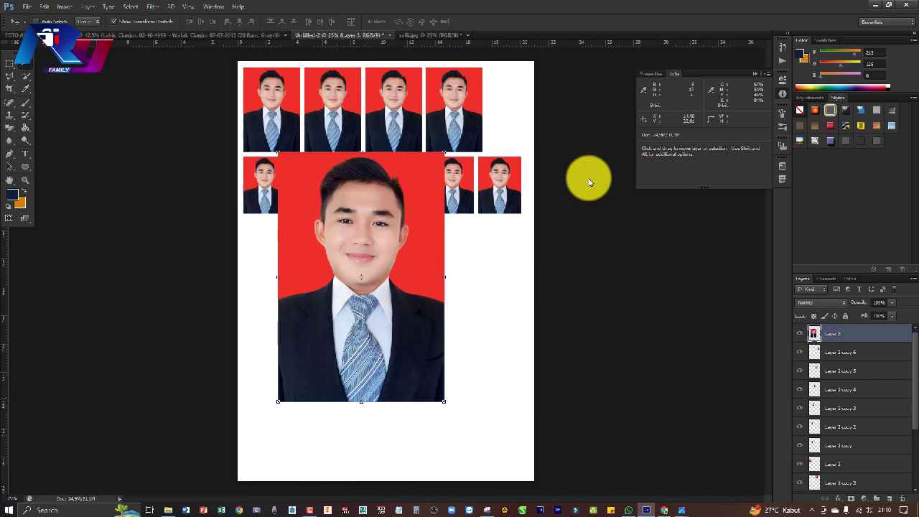
pyautogui.hotkey('ctrl', 't')
pyautogui.moveTo(445, 402); pyautogui.dragTo(316, 208)
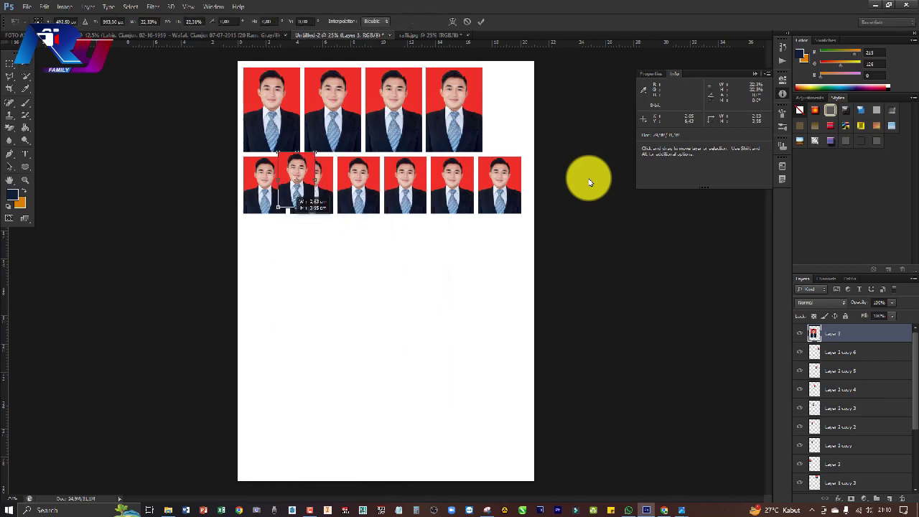
pyautogui.moveTo(316, 208); pyautogui.dragTo(307, 194)
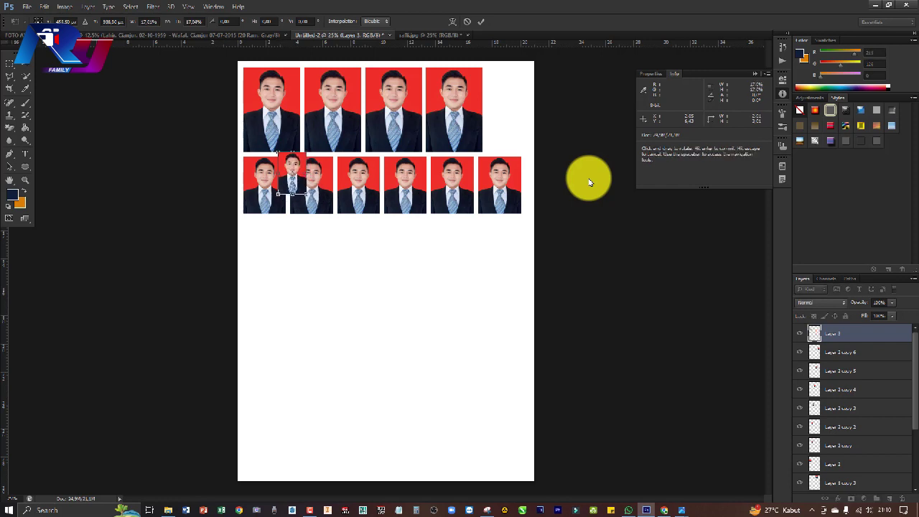
pyautogui.press('Return')
pyautogui.moveTo(292, 173)
pyautogui.mouseDown()
pyautogui.moveTo(257, 235)
pyautogui.moveTo(286, 240)
pyautogui.mouseUp()
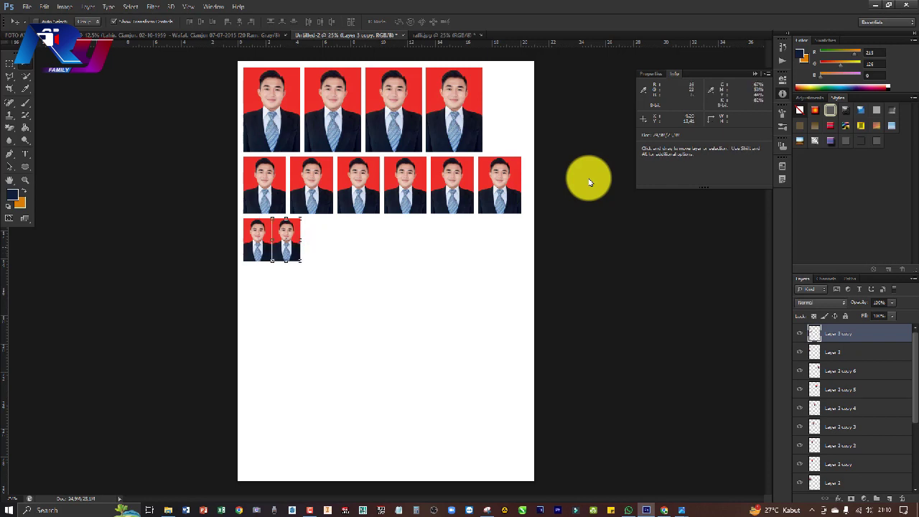
# Step: Nudge the second tiny copy and add a third beside it, then show the single portrait
pyautogui.press('Right')
pyautogui.press('Right')
pyautogui.press('Right')
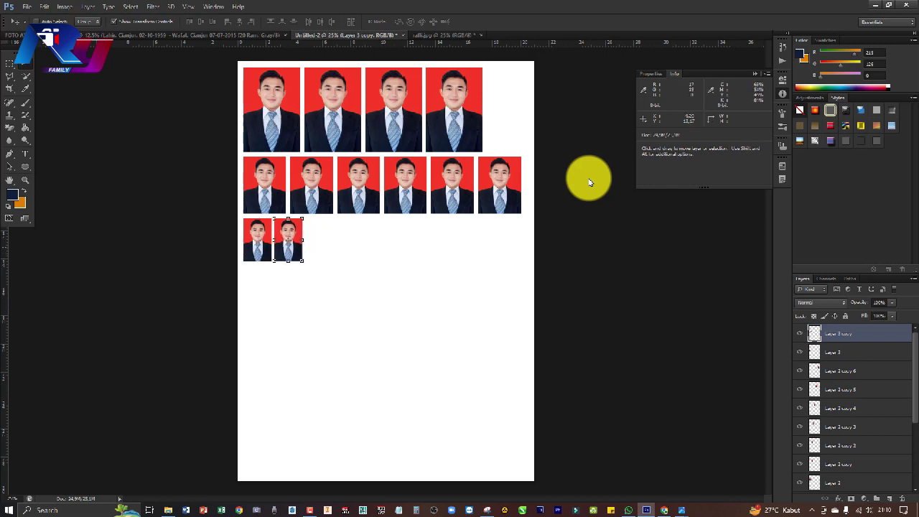
pyautogui.moveTo(288, 240); pyautogui.dragTo(319, 240)
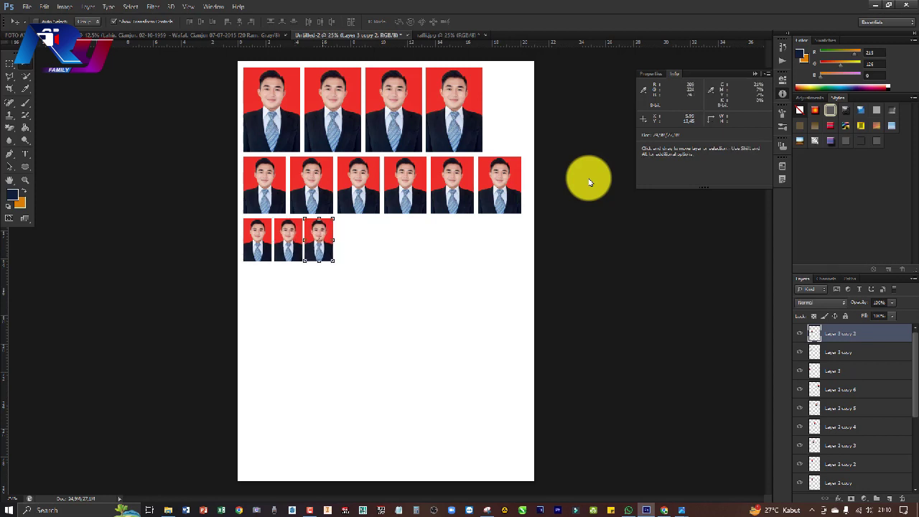
pyautogui.press('Right')
pyautogui.hotkey('ctrl', 'Tab')
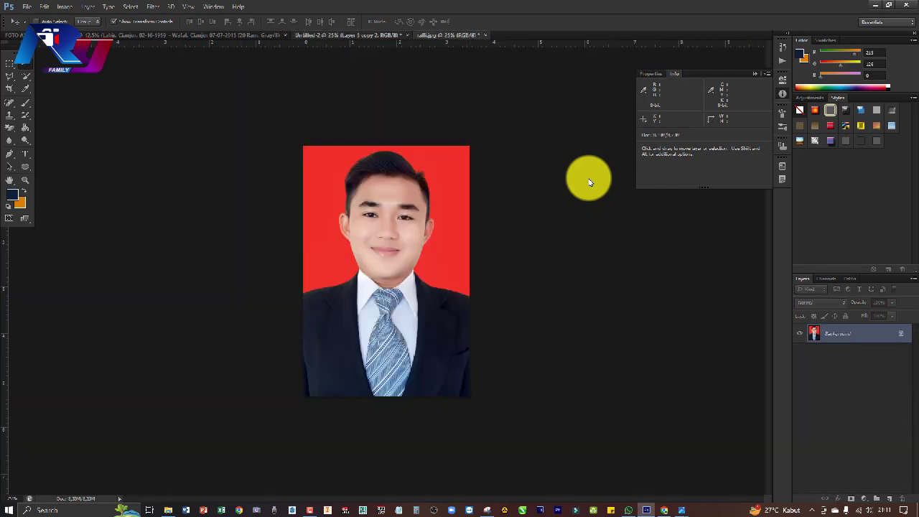
# Step: Cycle between the single portrait and the Untitled-2 sheet of four large, six medium and three small photos
pyautogui.hotkey('ctrl', 'shift', 'Tab')
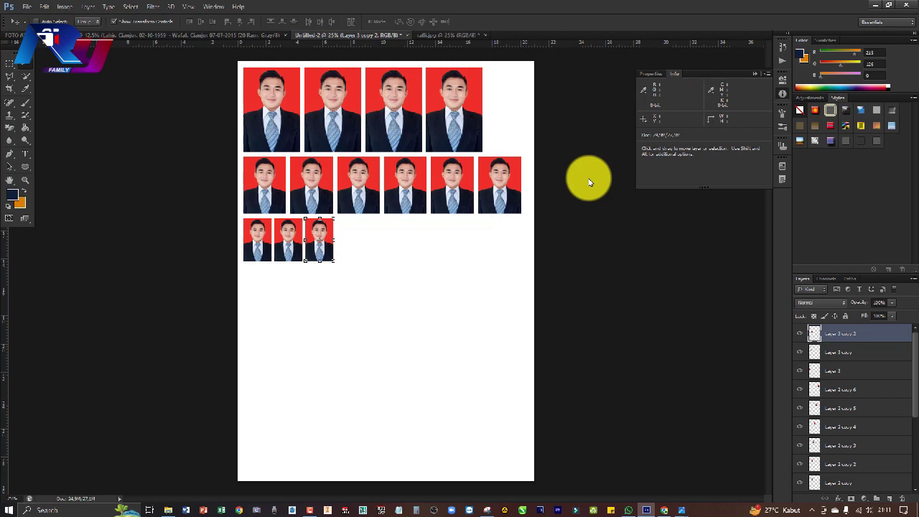
pyautogui.hotkey('ctrl', 'Tab')
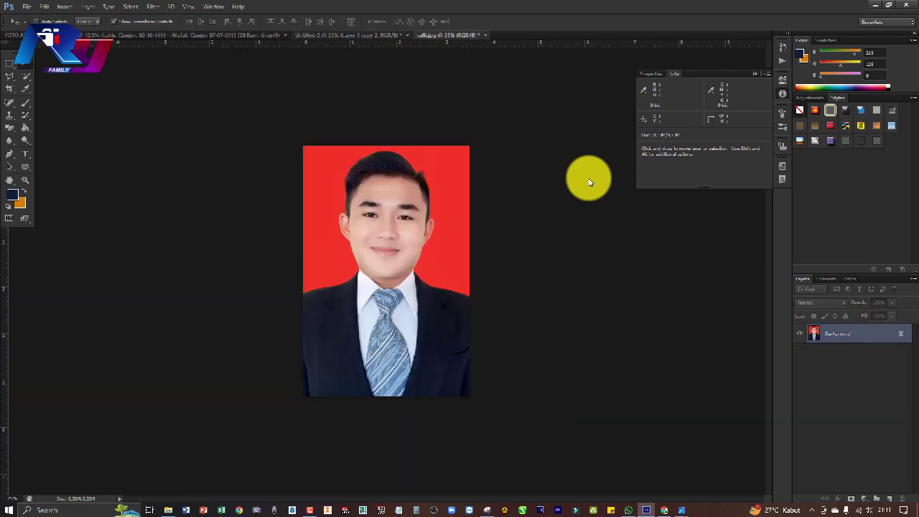
pyautogui.hotkey('ctrl', 'shift', 'Tab')
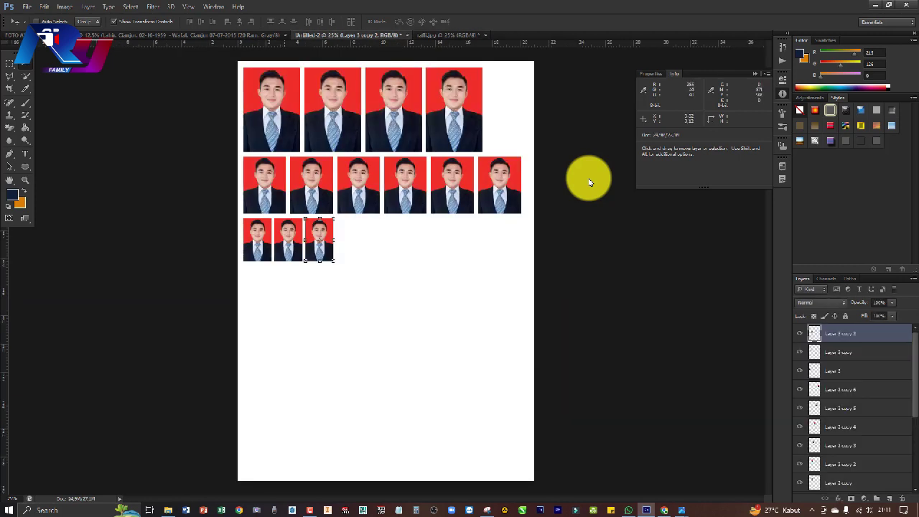